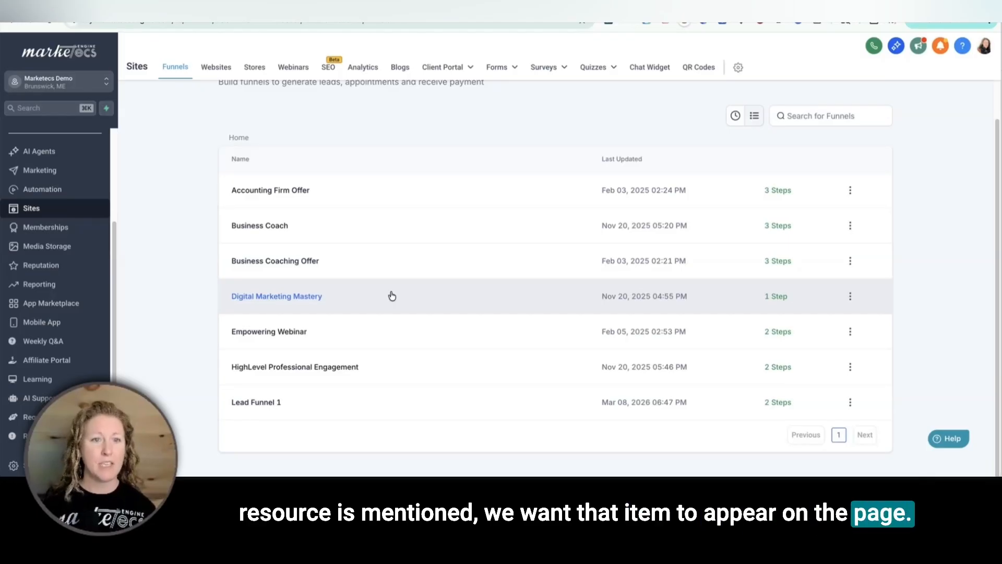
Open Lead Funnel 1's thank you page for editing and add a Video element between the Success heading and the calendar
left_click(255, 402)
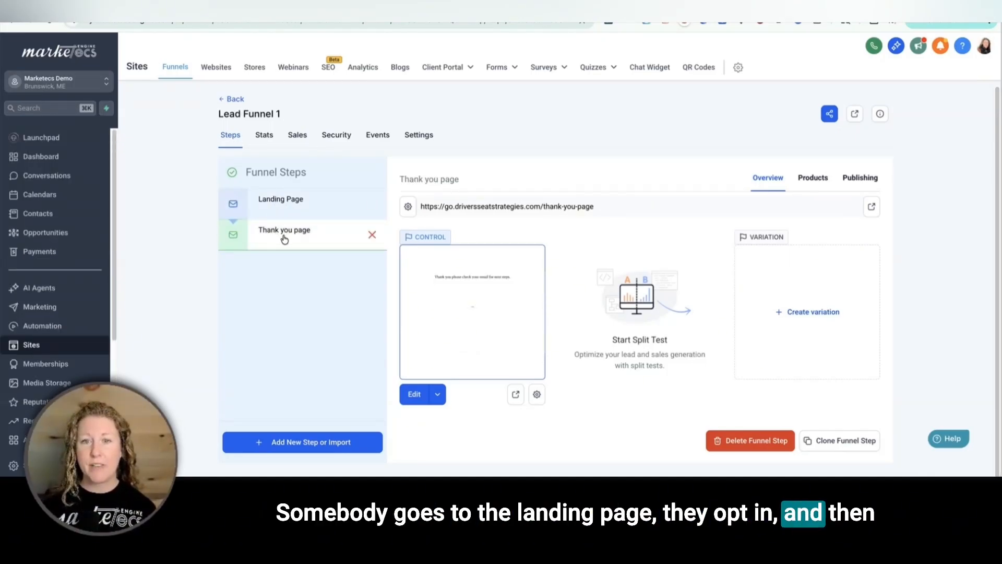
left_click(414, 394)
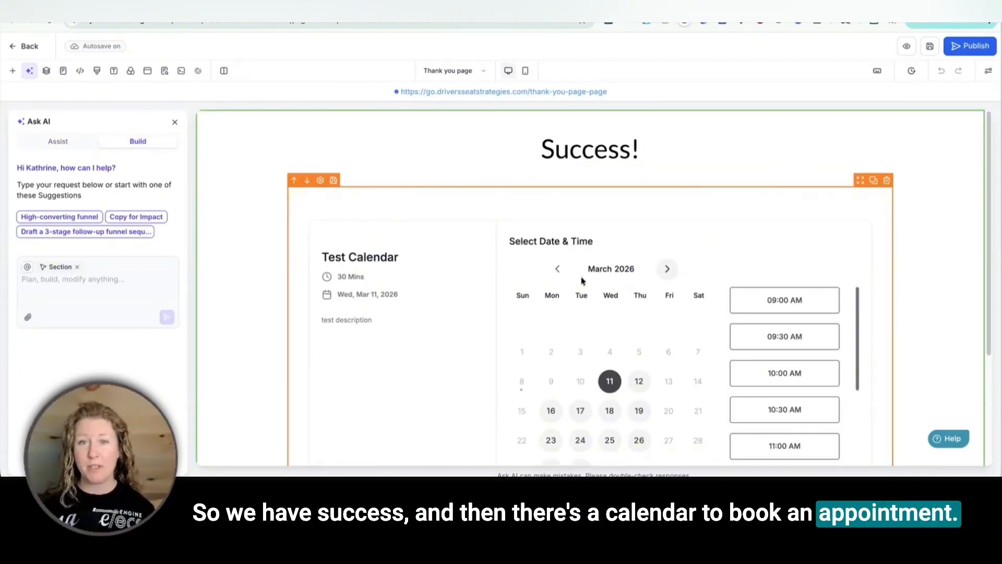
left_click(12, 70)
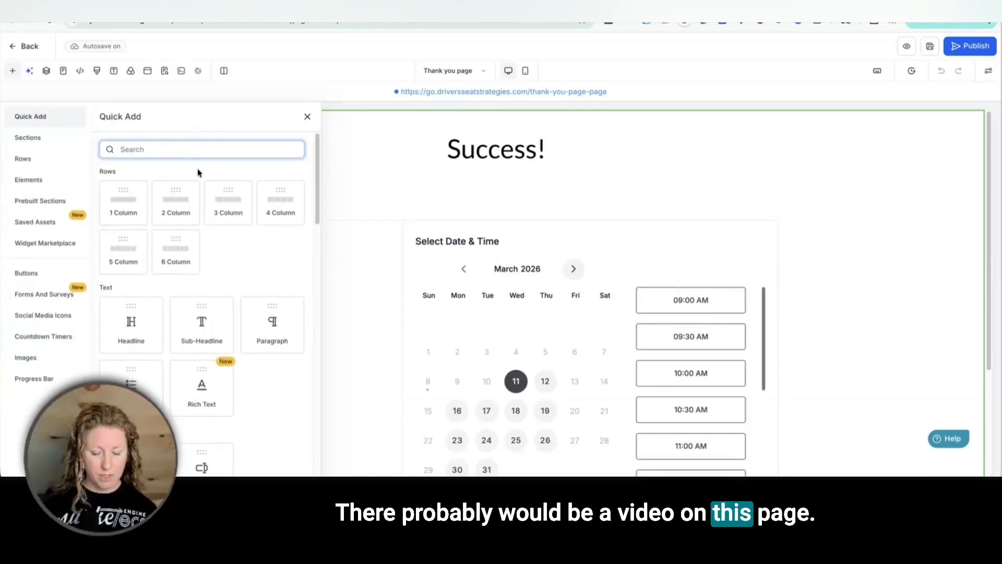
type("vid")
left_click_drag(130, 219, 521, 215)
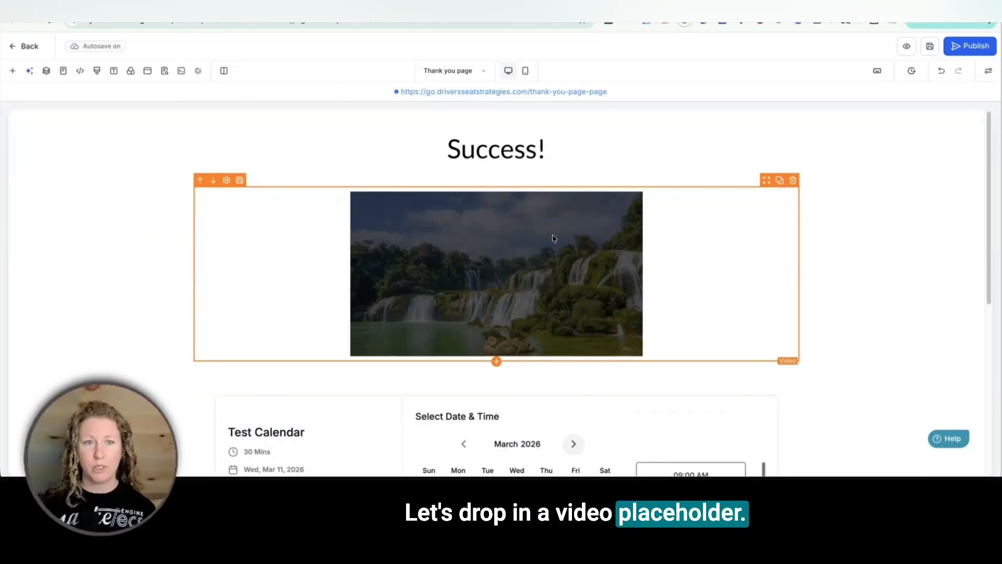
Add a Minute Timer element between the video and the calendar
scroll(521, 250, "down", 3)
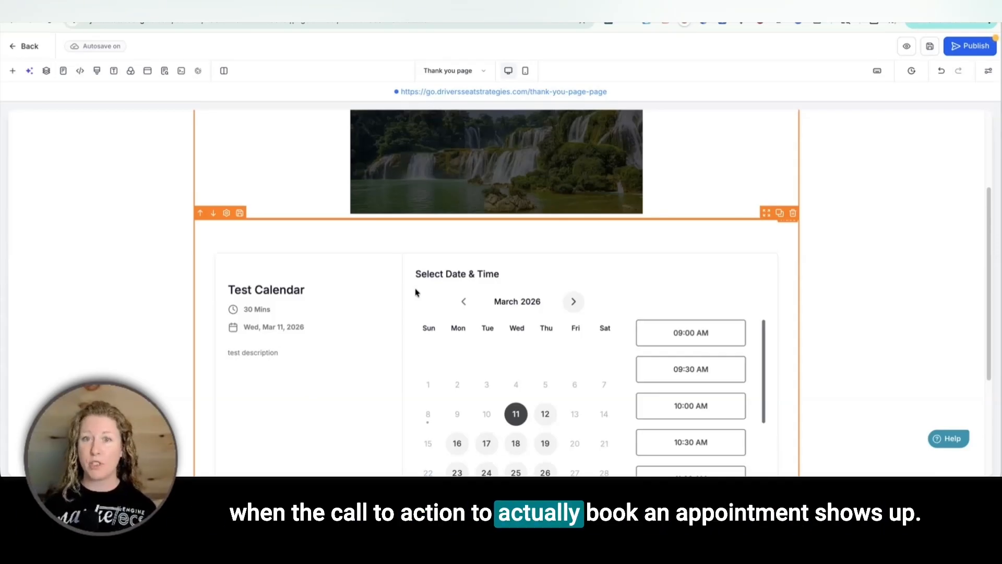
left_click(12, 70)
double_click(164, 149)
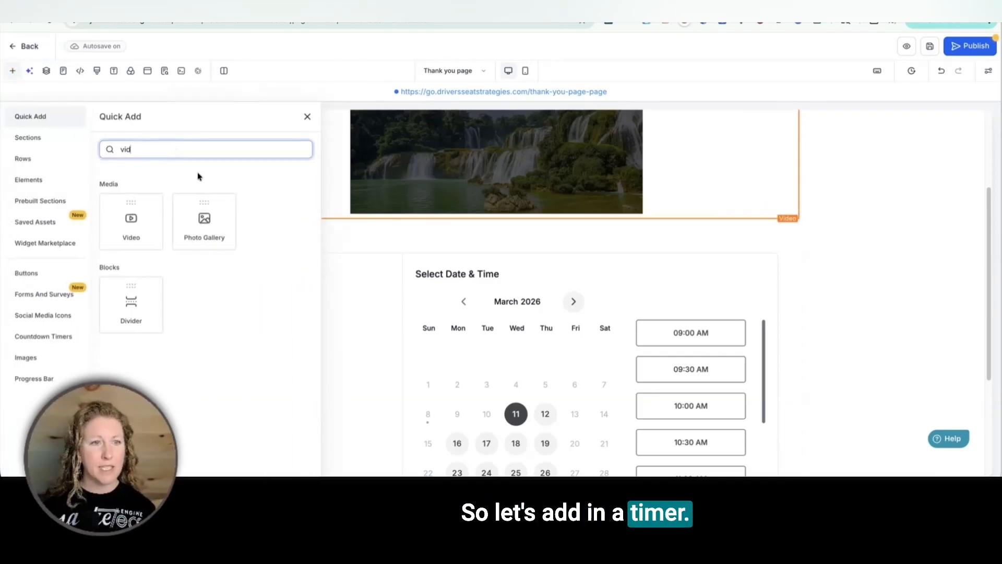
type("tim")
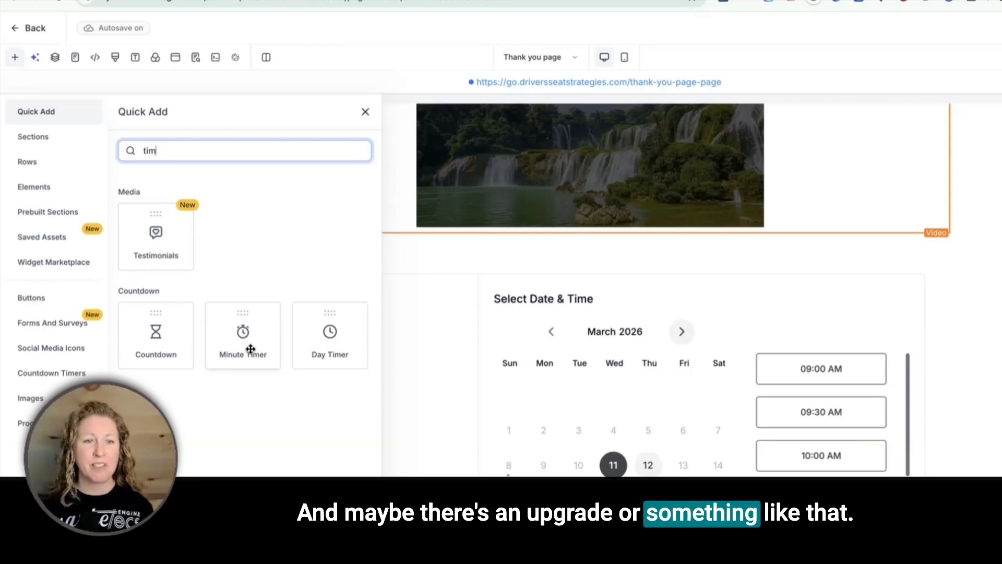
left_click_drag(243, 338, 446, 276)
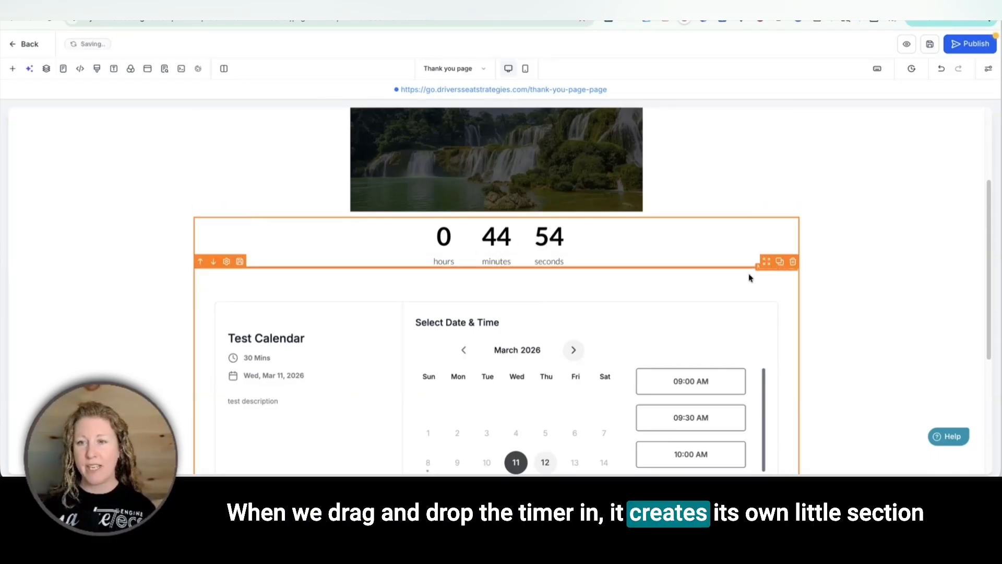
Check the element names of the timer and the calendar in their settings
scroll(814, 245, "down", 5)
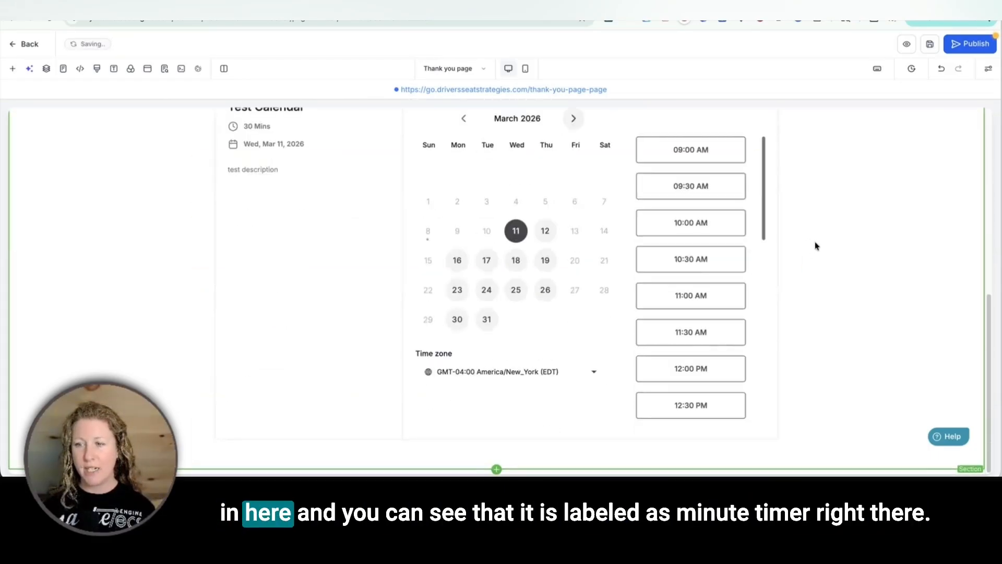
scroll(703, 298, "up", 6)
left_click(637, 345)
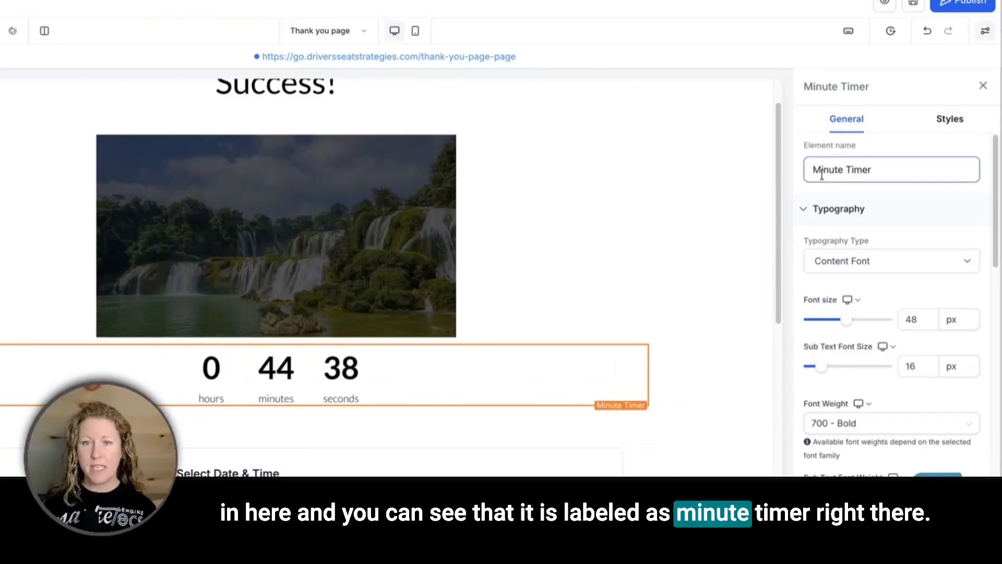
scroll(462, 221, "down", 5)
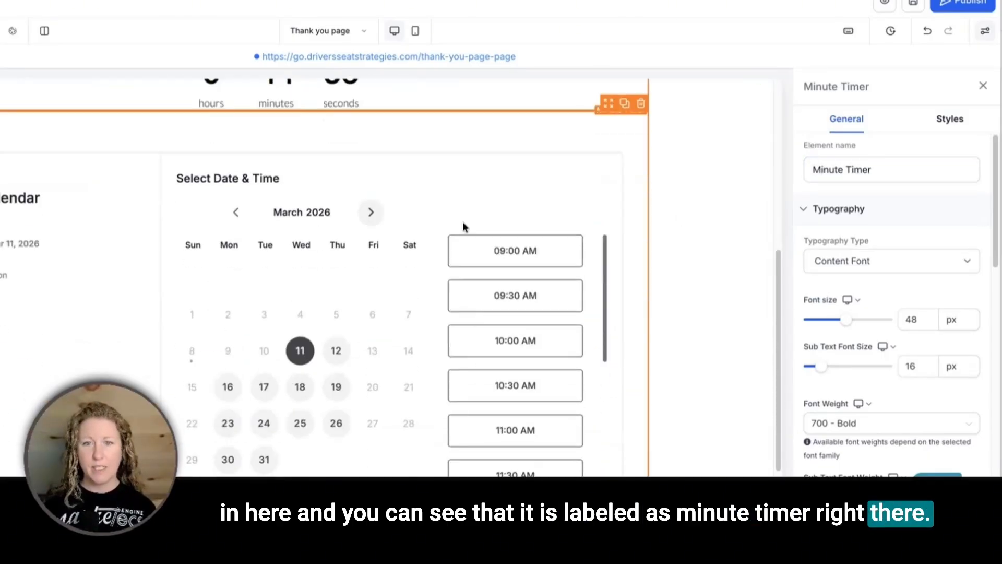
left_click(441, 192)
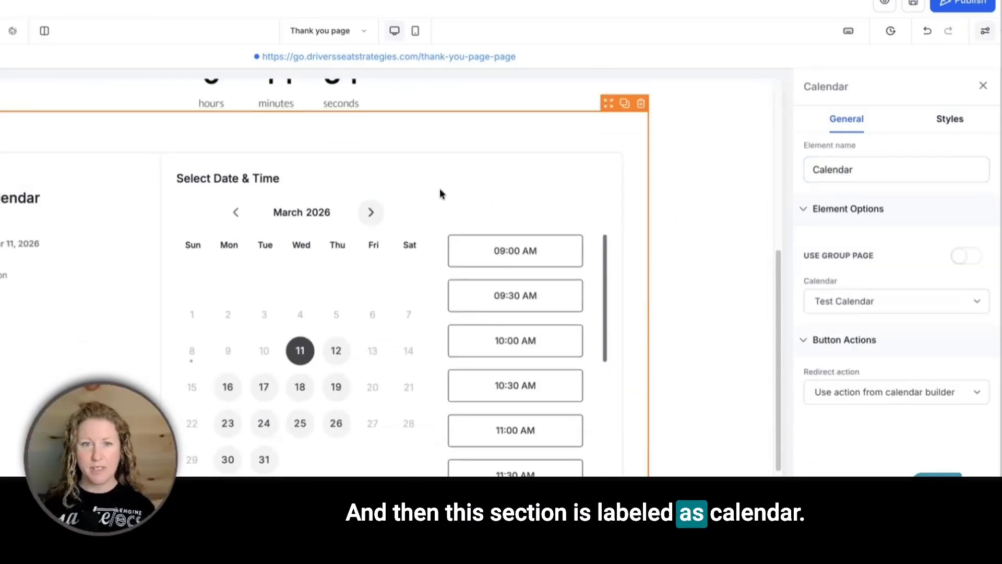
scroll(441, 194, "up", 2)
Set the minute timer's expire action to Show & Hide Element
left_click(304, 173)
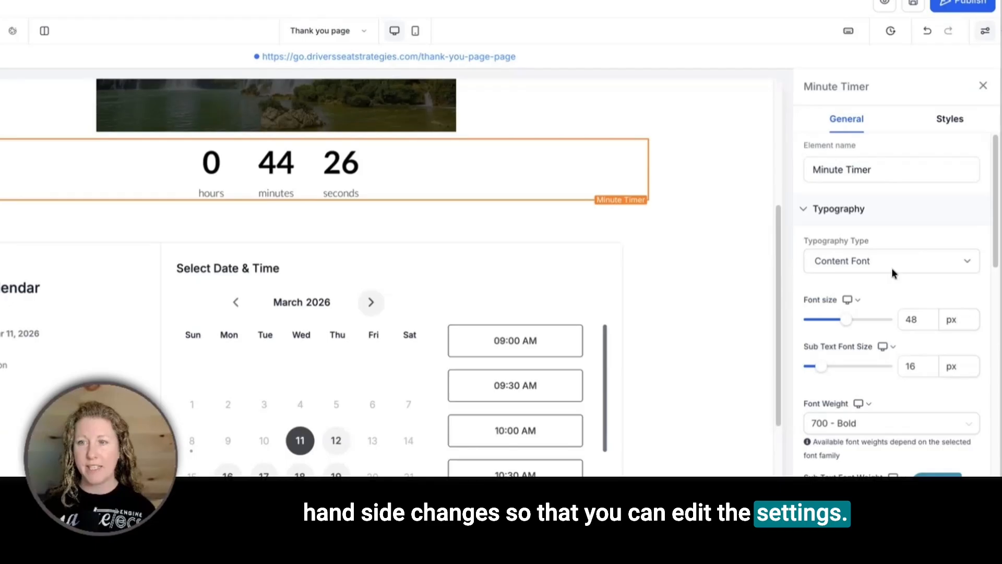
scroll(854, 269, "down", 3)
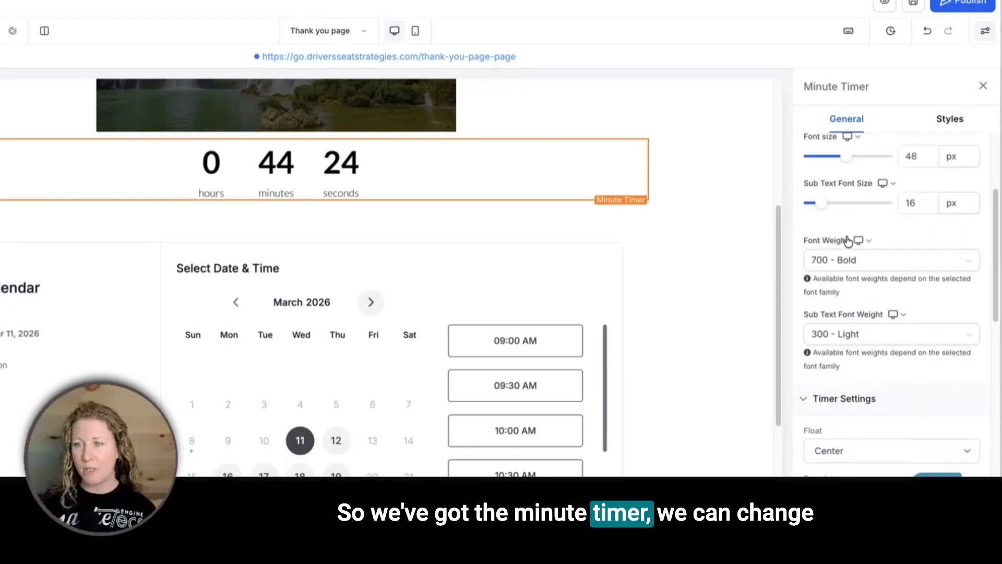
scroll(899, 308, "down", 4)
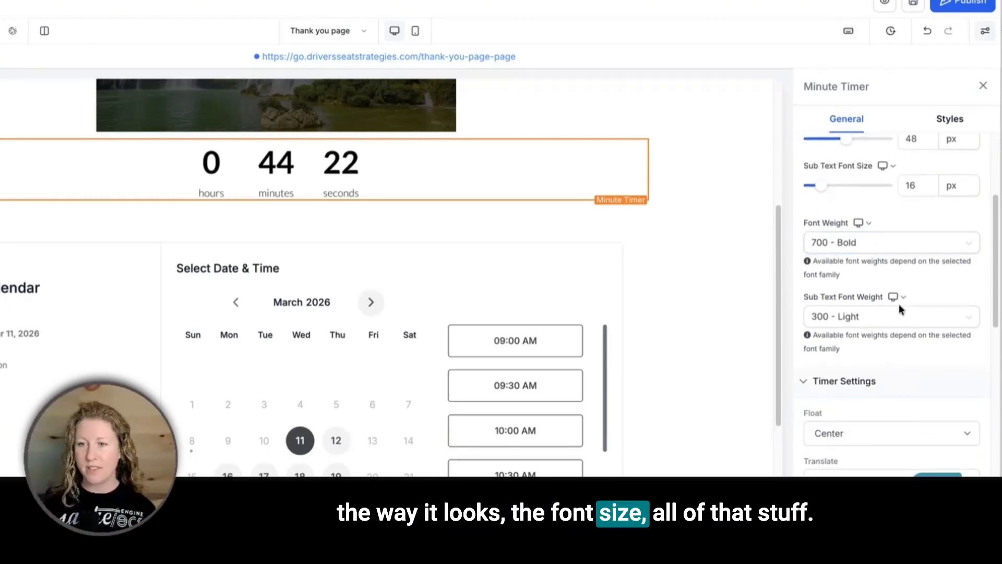
scroll(898, 308, "down", 2)
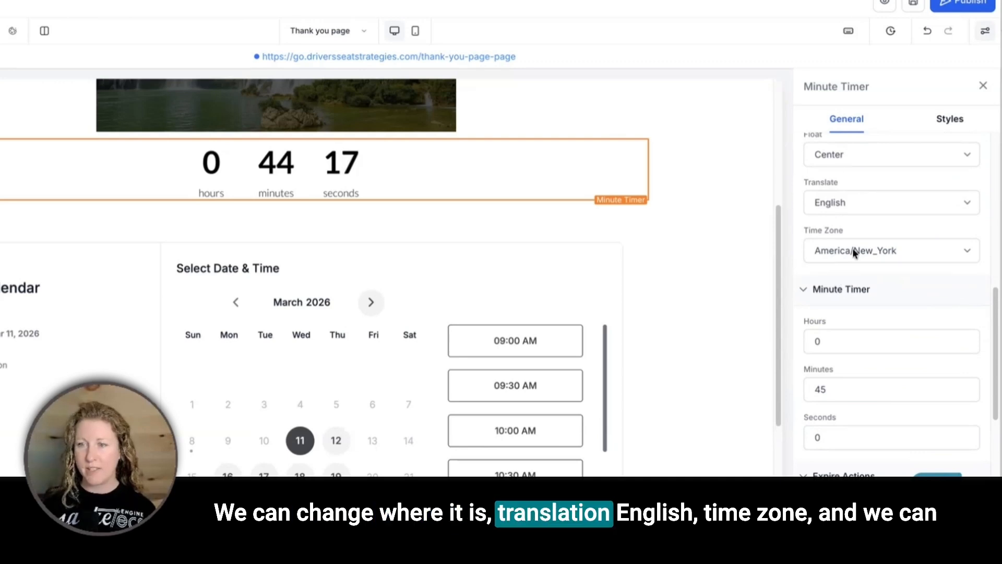
scroll(905, 312, "down", 2)
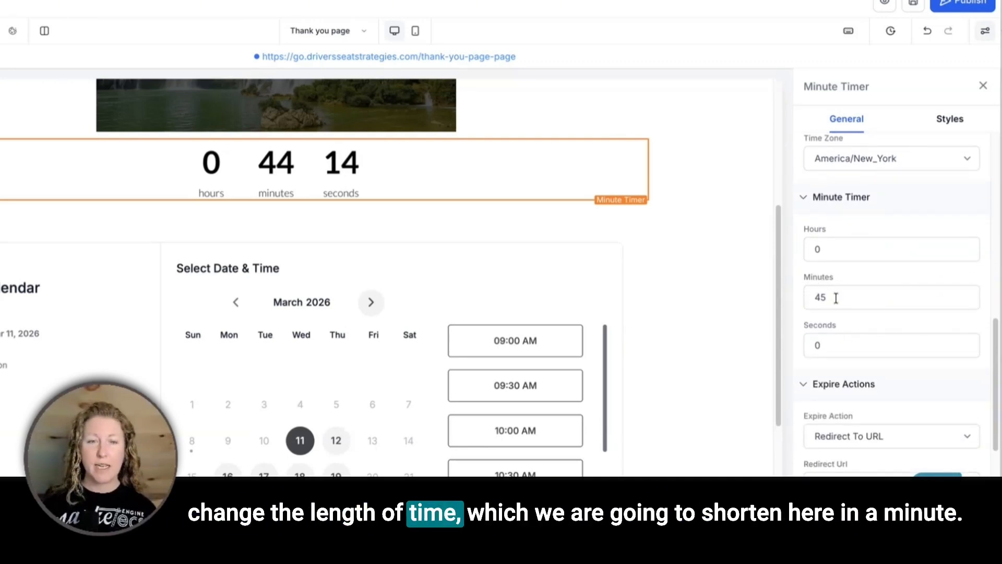
scroll(852, 298, "down", 2)
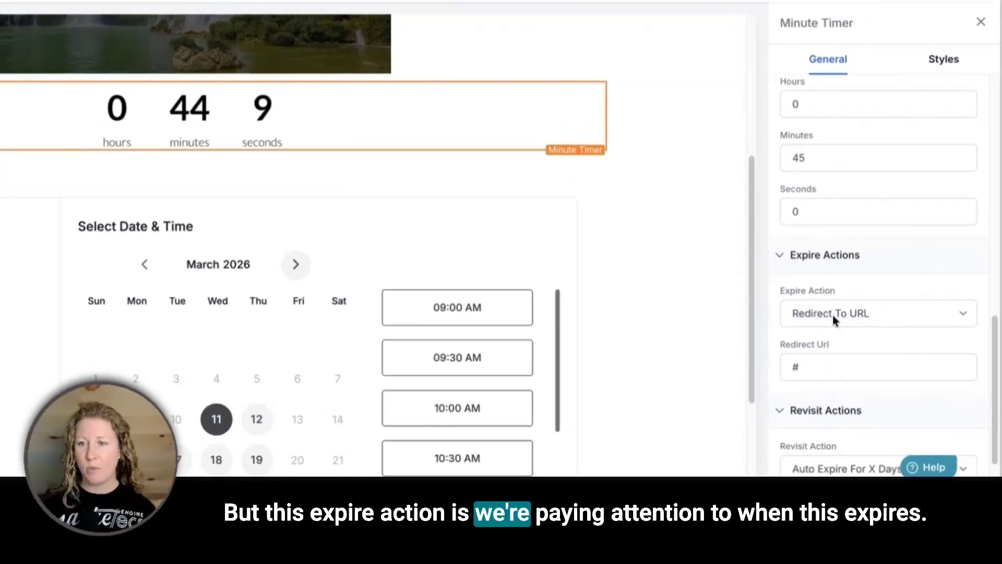
left_click(809, 311)
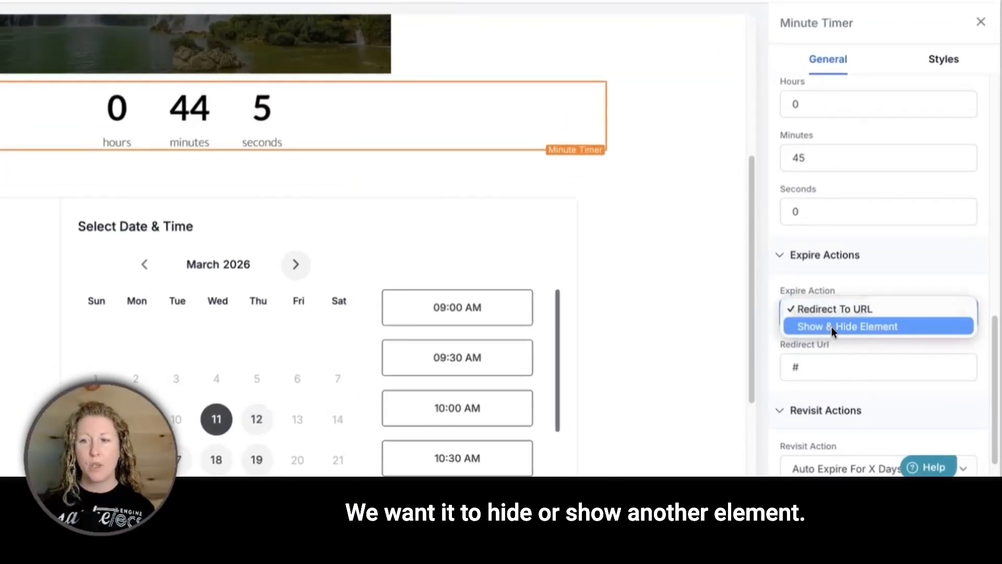
left_click(831, 327)
Select Minute Timer as the element to hide when the timer expires
scroll(830, 340, "down", 5)
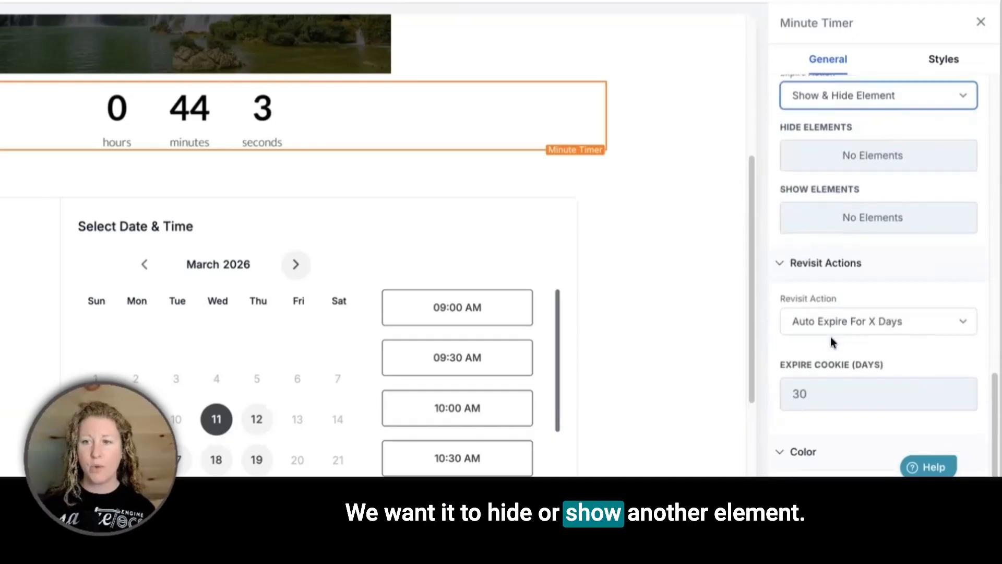
scroll(830, 250, "up", 2)
left_click(849, 202)
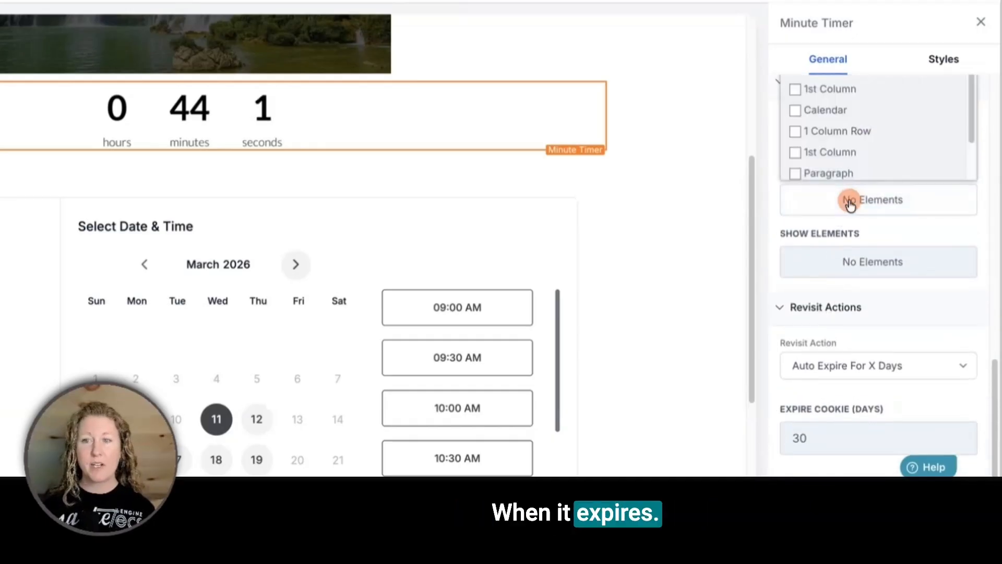
scroll(839, 175, "up", 2)
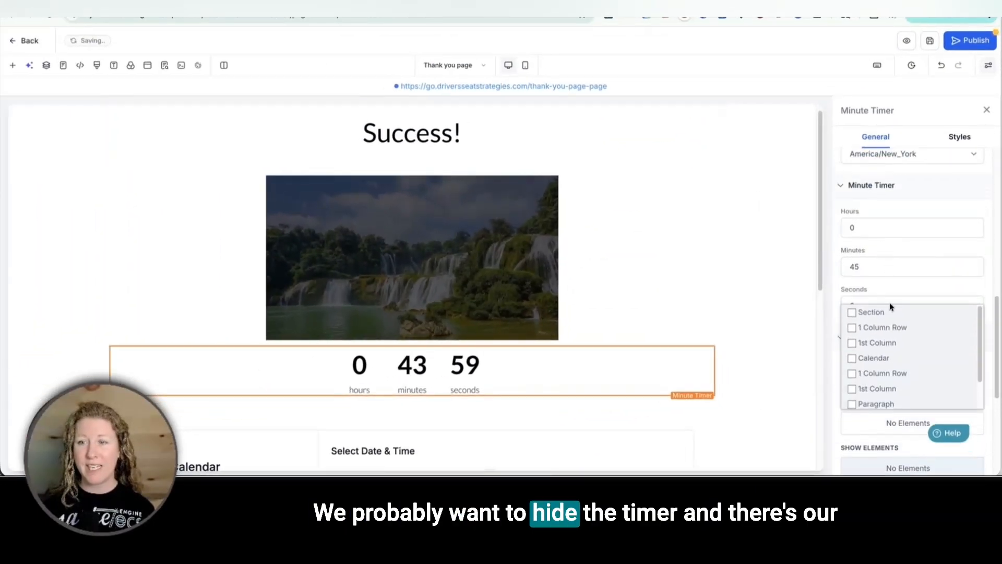
scroll(879, 238, "down", 2)
scroll(889, 340, "down", 2)
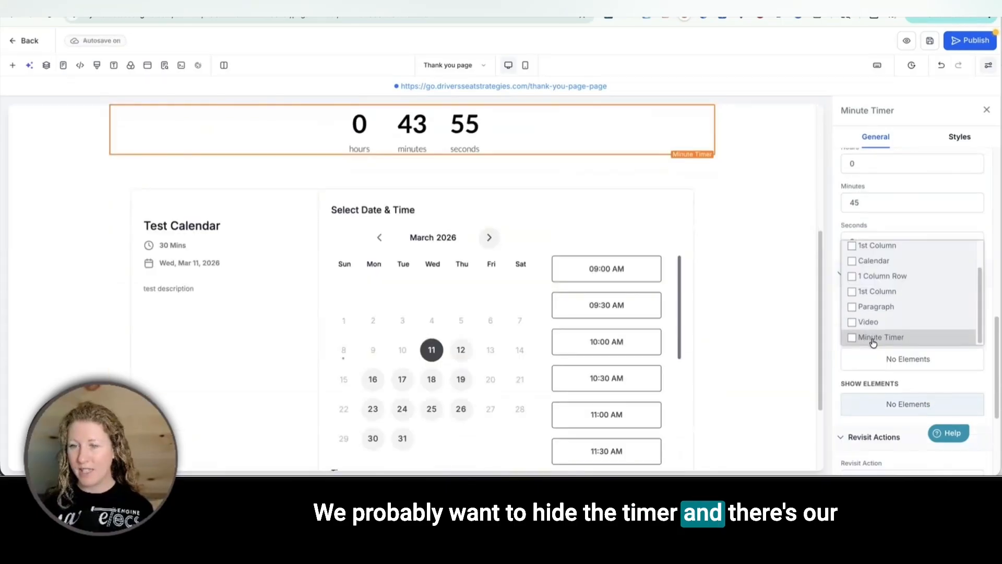
left_click(867, 337)
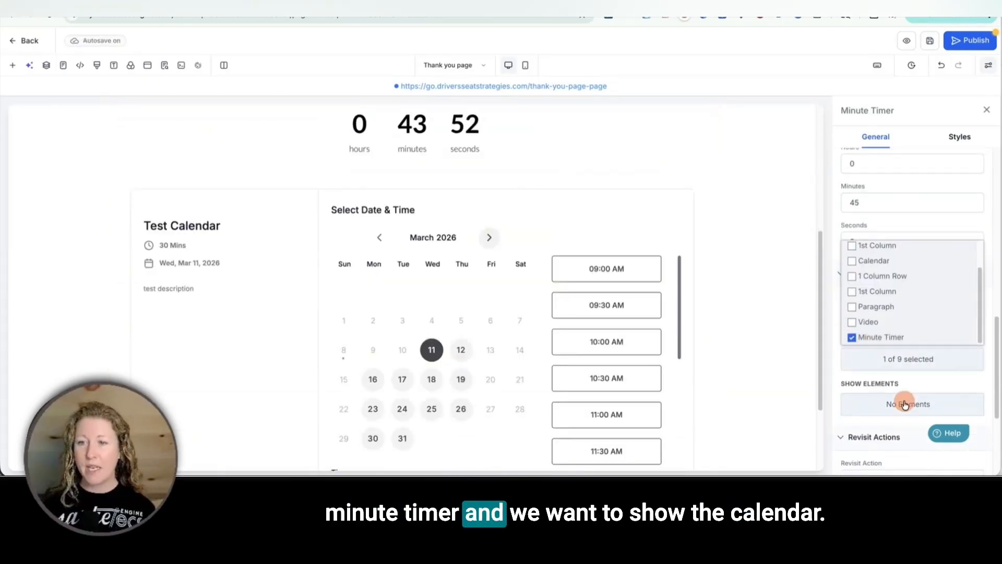
Select Calendar as the element to show when the timer expires
left_click(905, 405)
left_click(880, 340)
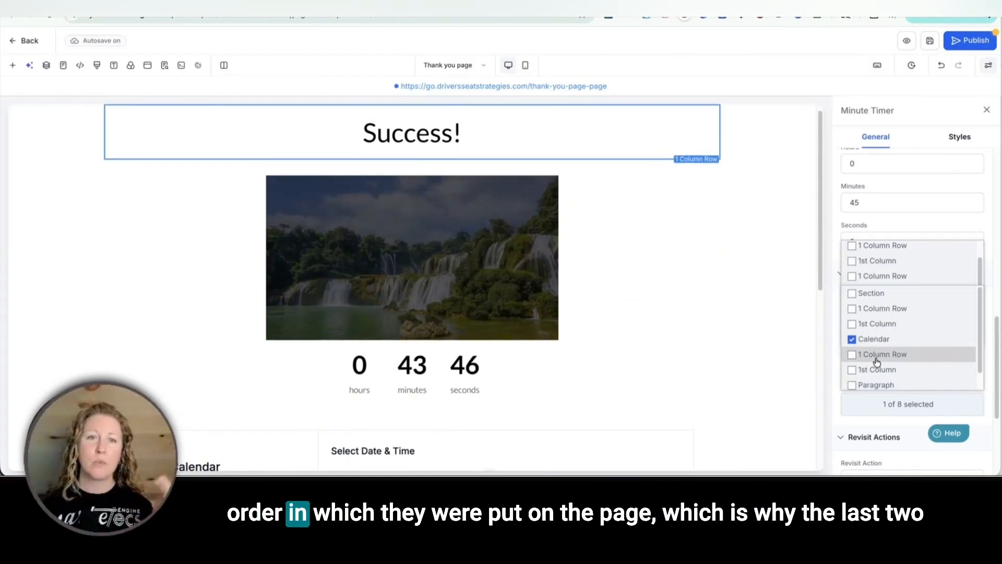
scroll(881, 361, "down", 1)
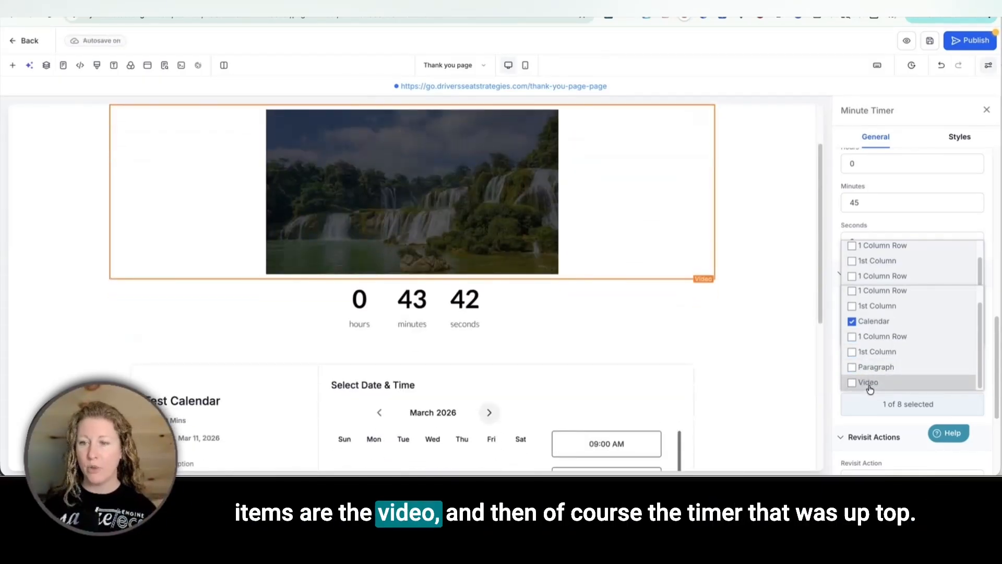
Review the minute timer's revisit action options and its cookie expiry in days
scroll(882, 293, "down", 2)
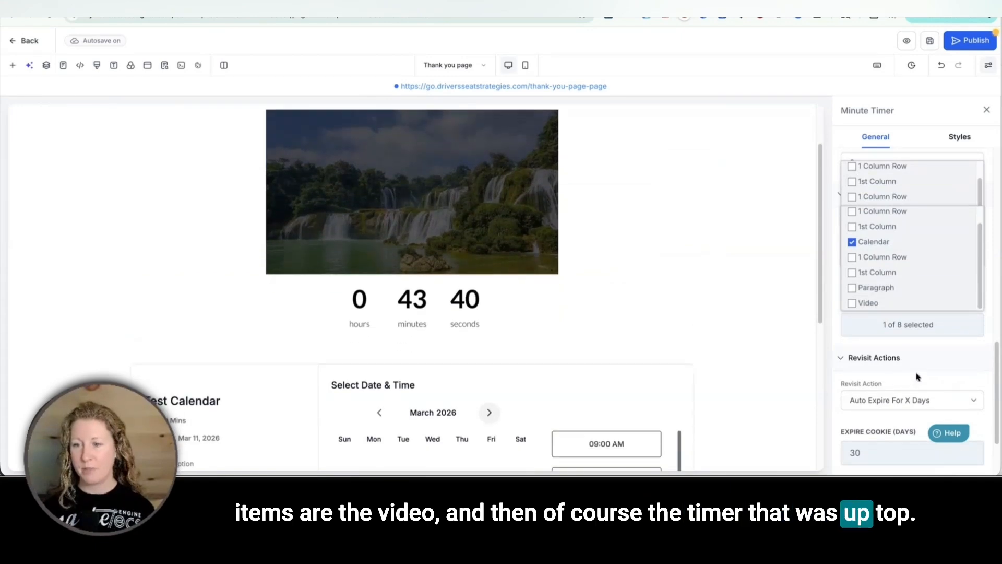
scroll(921, 367, "down", 2)
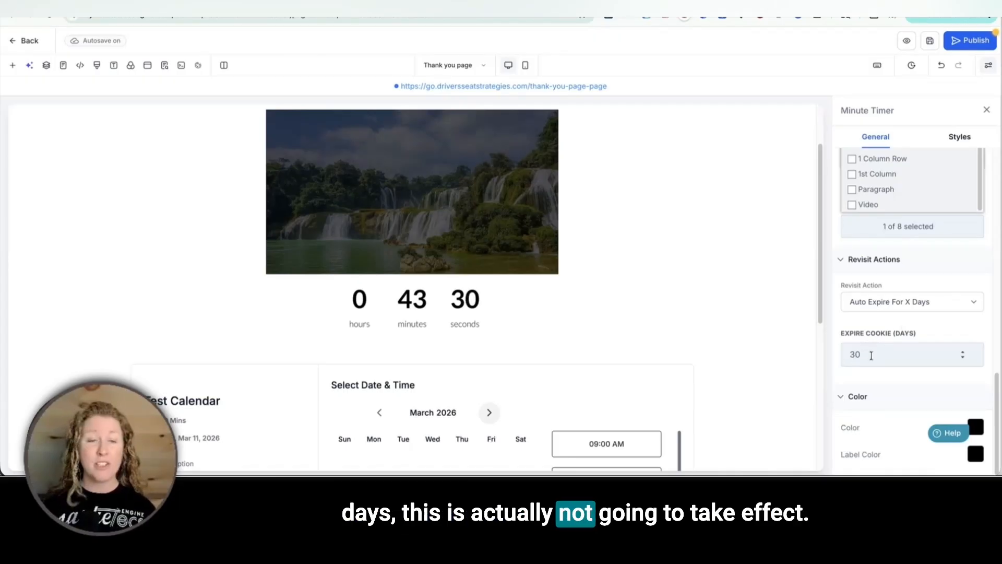
scroll(553, 355, "down", 2)
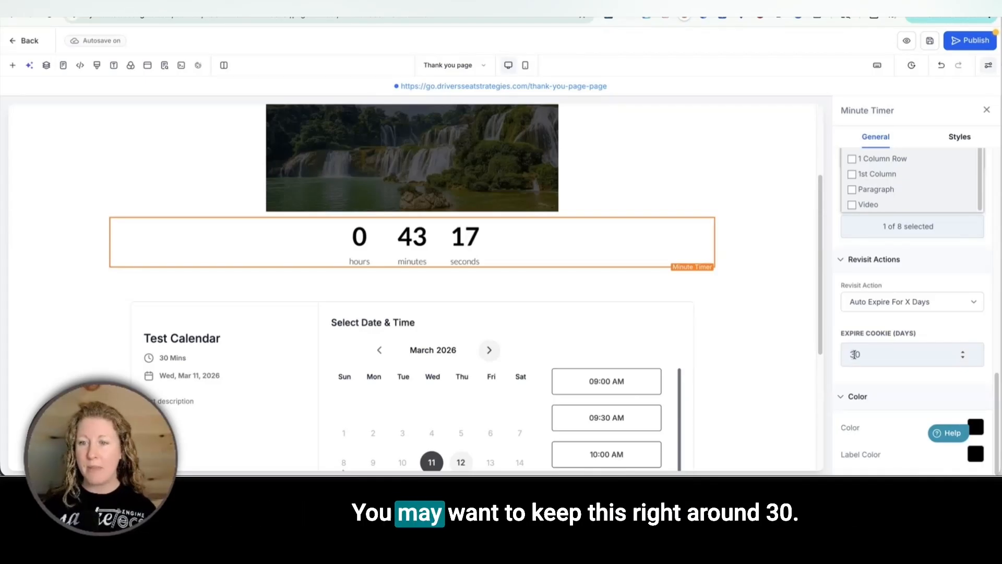
left_click(854, 355)
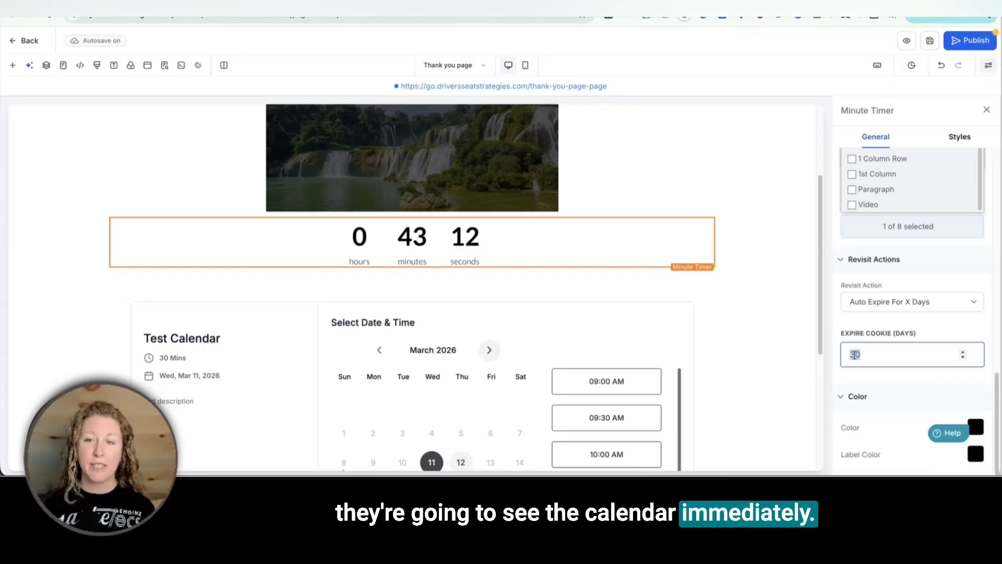
left_click(902, 301)
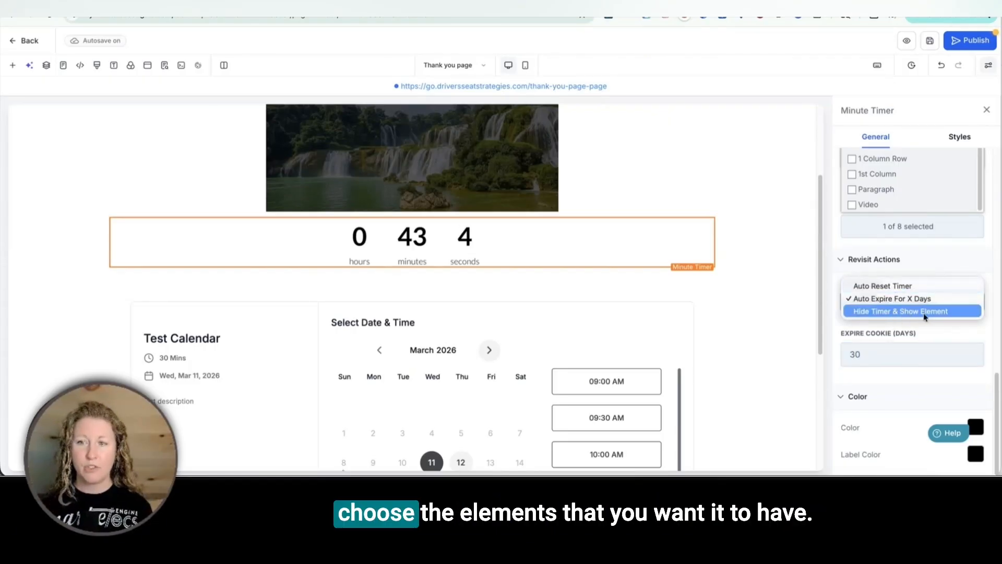
left_click(934, 327)
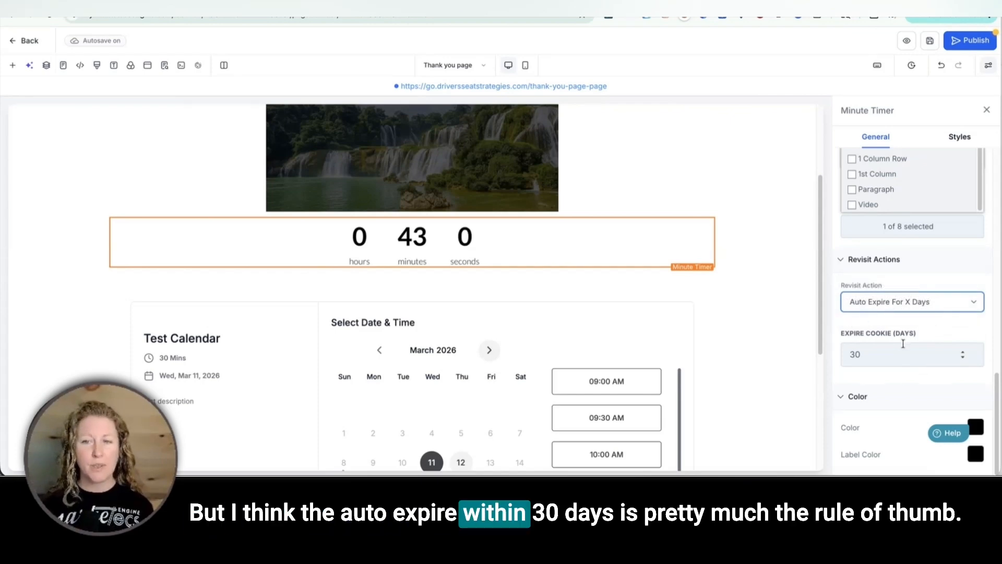
Set the minute timer's duration to 1 minute
scroll(895, 342, "down", 1)
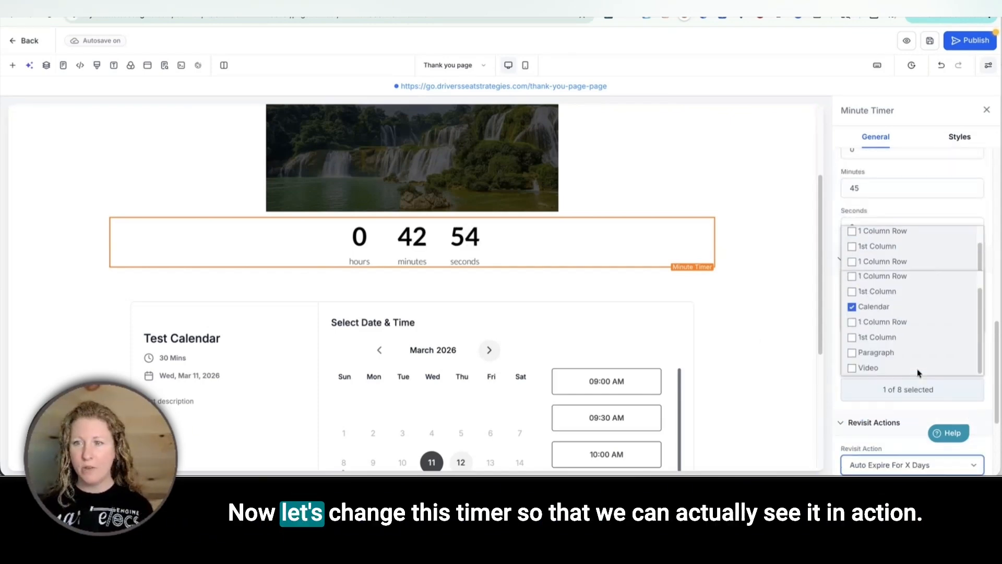
scroll(913, 365, "up", 5)
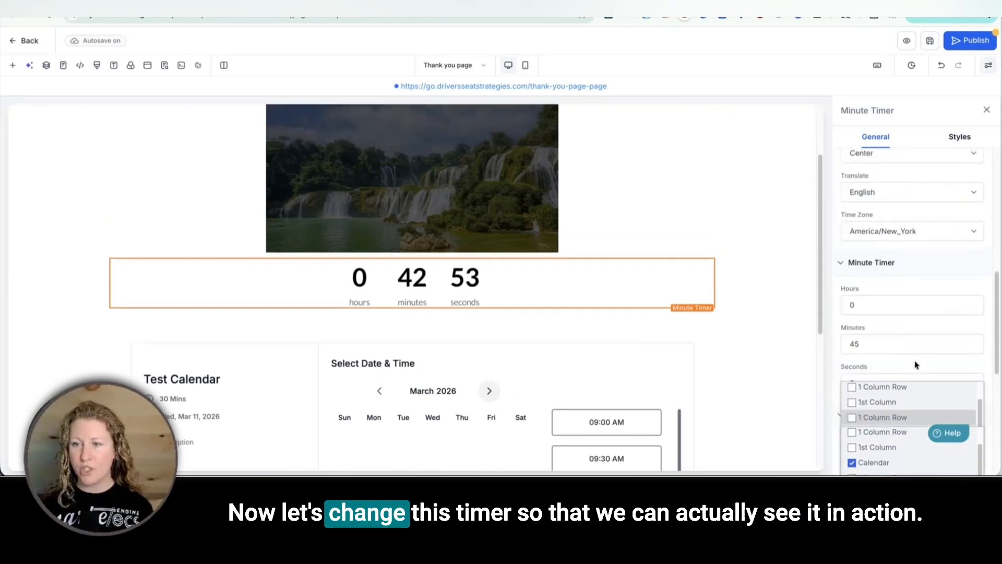
left_click(871, 350)
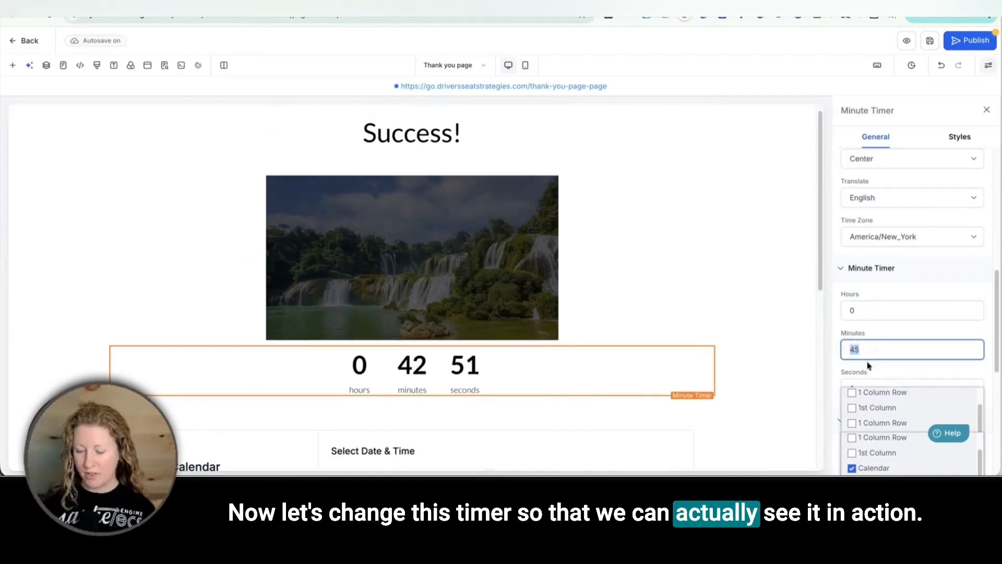
type("1")
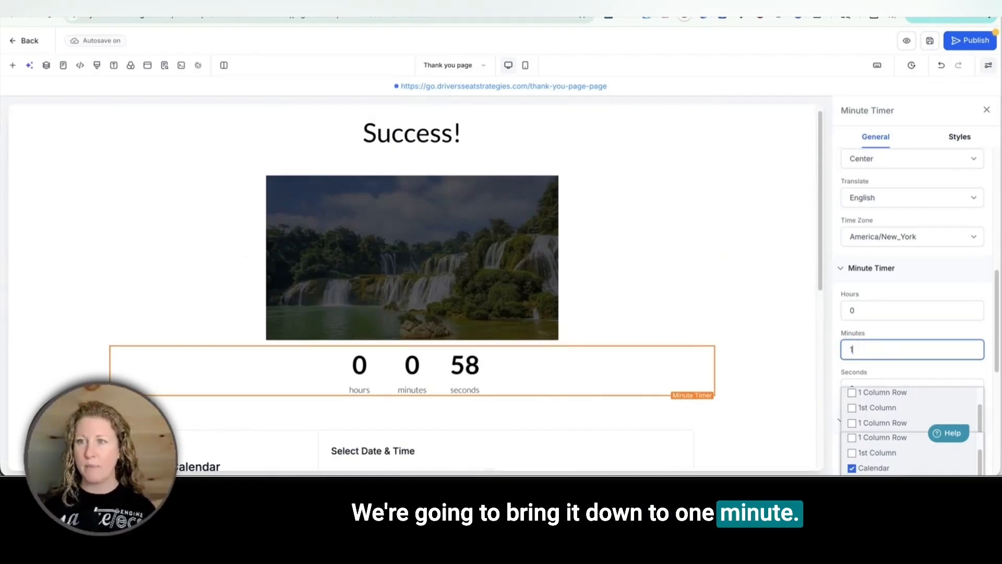
Publish the thank you page and open its live URL to check the running timer
left_click(931, 41)
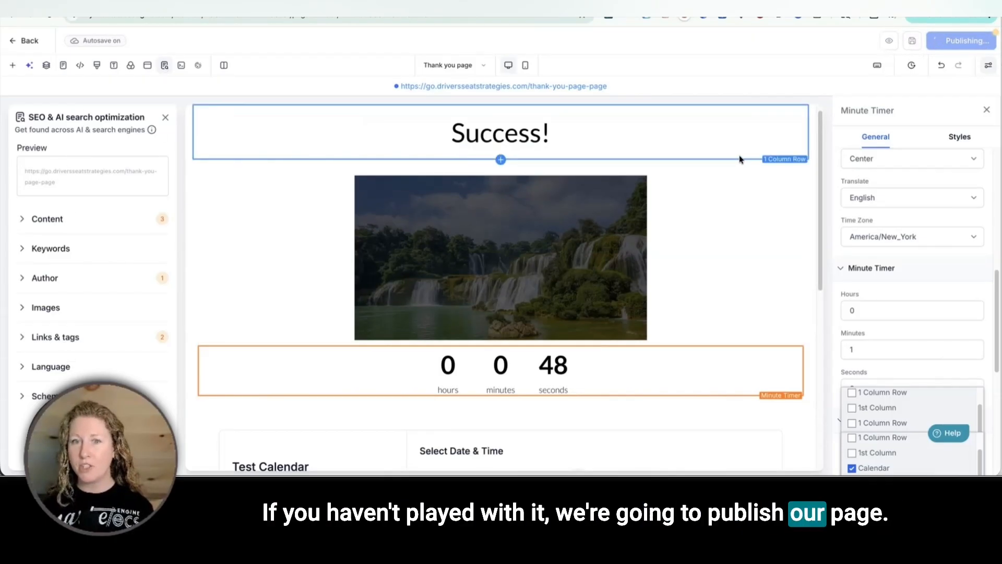
left_click(555, 87)
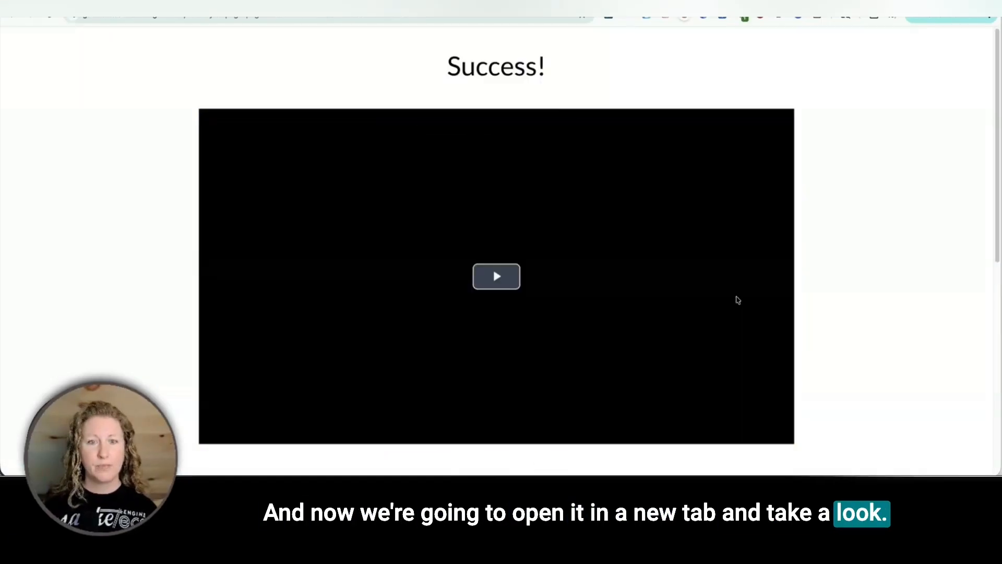
scroll(595, 290, "down", 1)
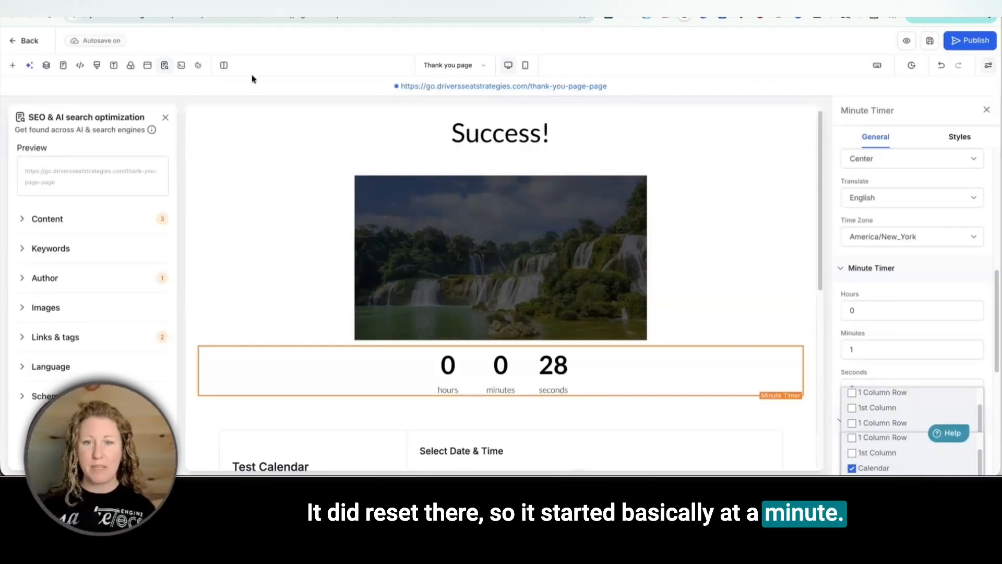
Hide the Minute Timer element through the page layers, inside the second 1 Column Row's 1st Column
scroll(566, 362, "down", 3)
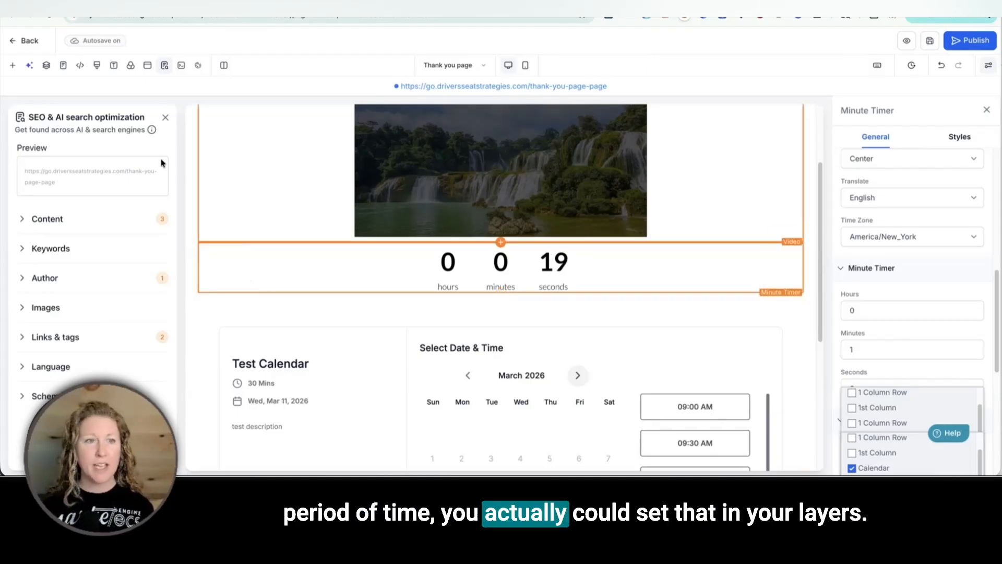
left_click(47, 65)
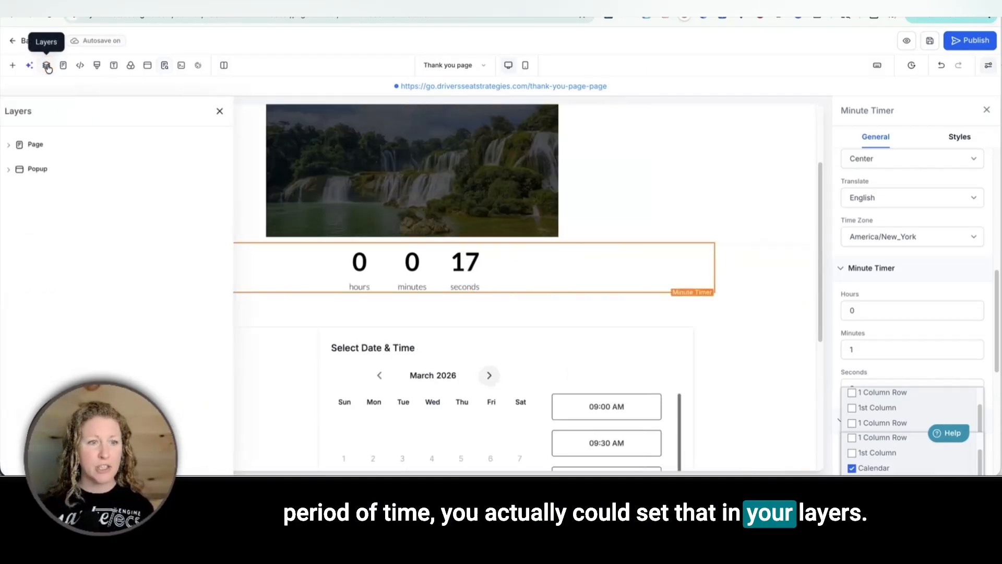
left_click(13, 147)
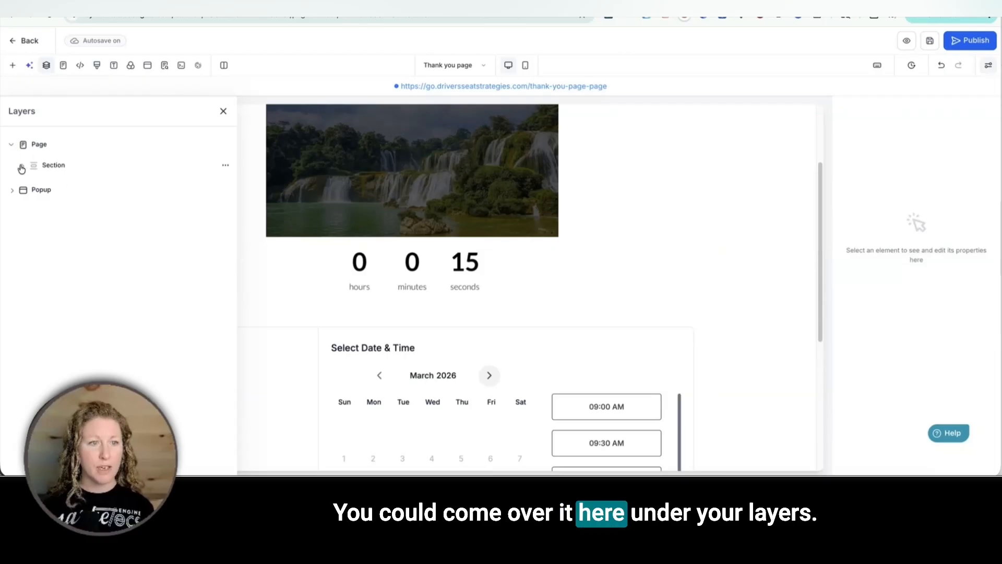
left_click(19, 165)
left_click(32, 206)
left_click(78, 228)
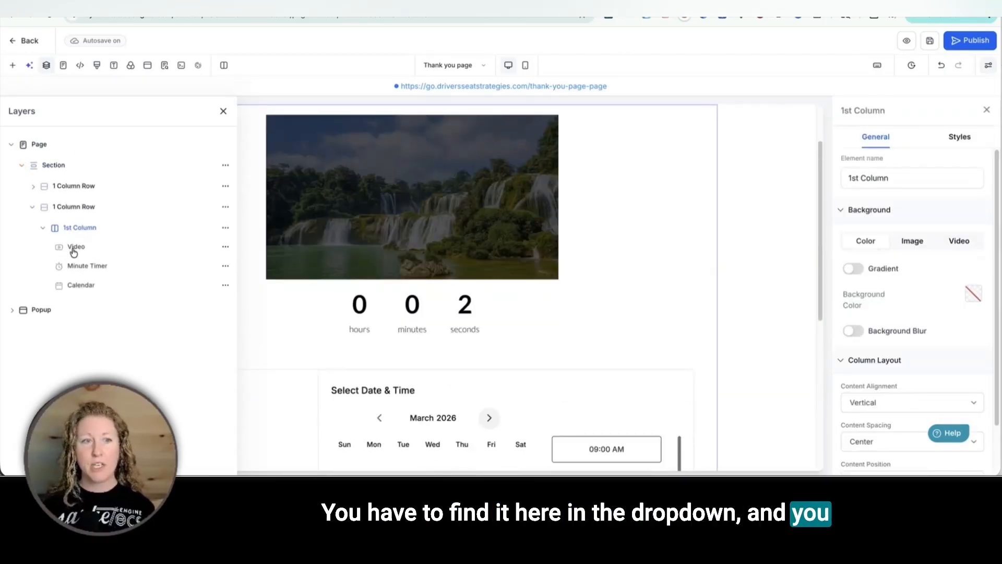
left_click(225, 268)
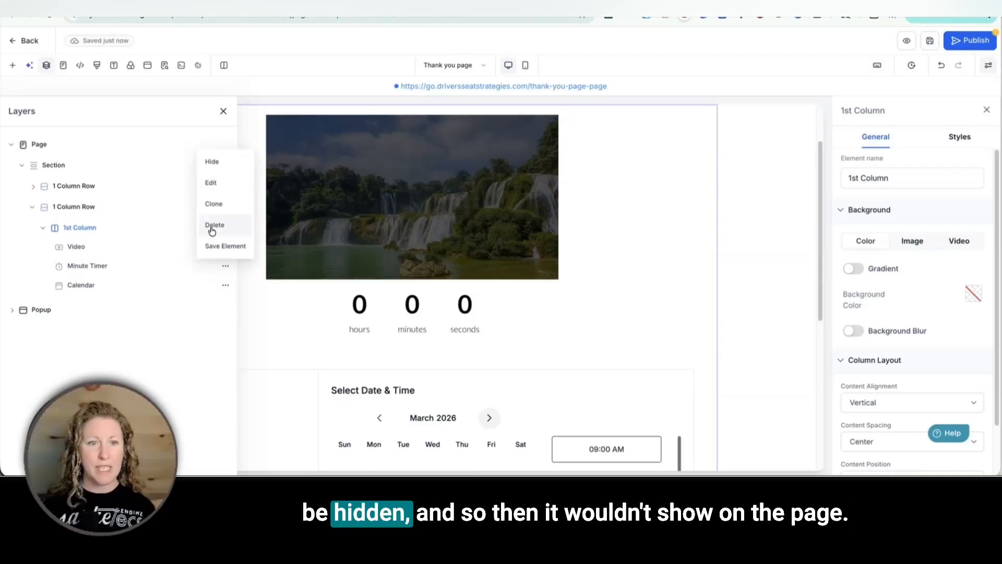
left_click(217, 167)
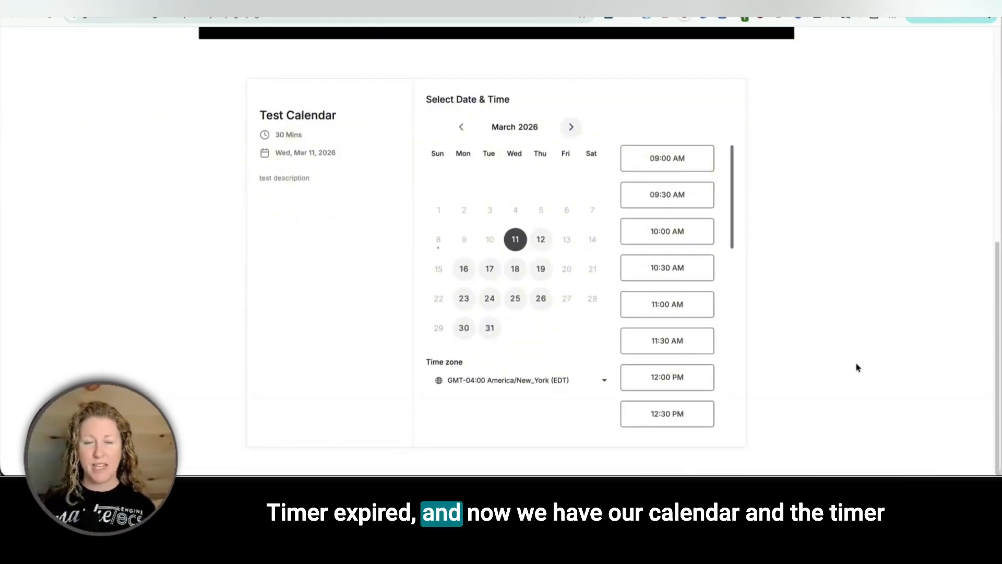
Examine the live thank you page after the timer's expiry, checking the video, timer and calendar areas
scroll(856, 368, "up", 2)
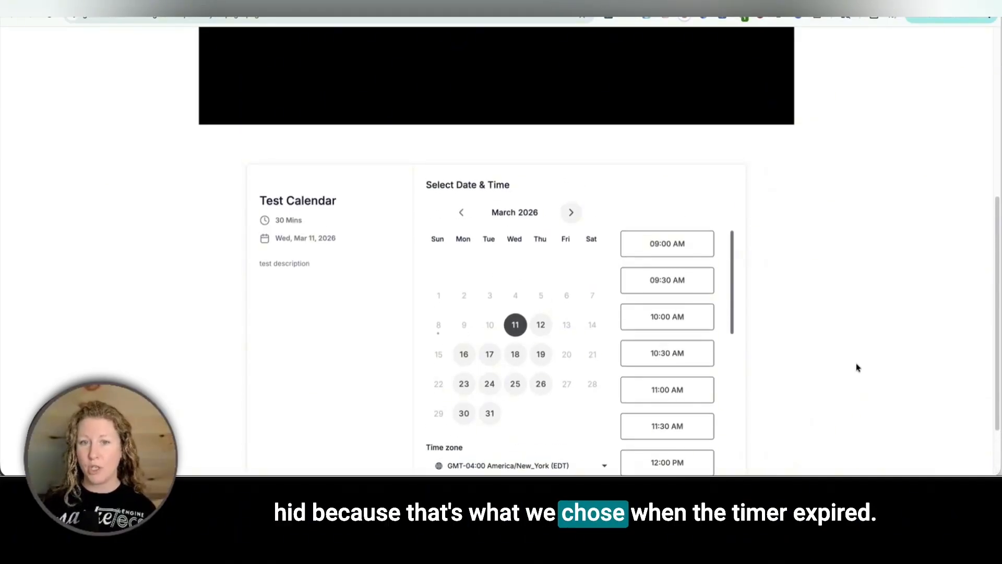
scroll(856, 368, "up", 6)
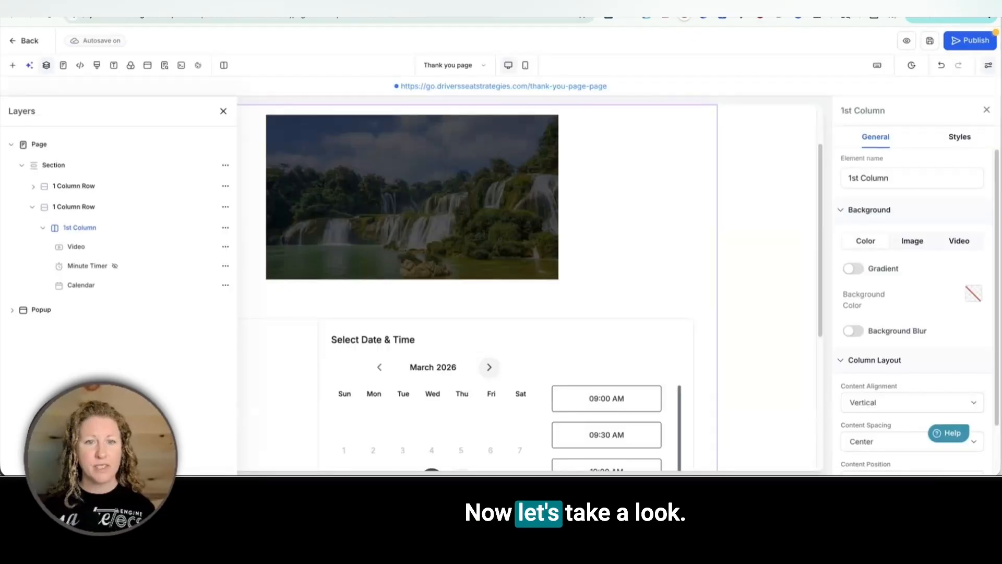
Unhide the Minute Timer element through the page layers and reopen its visibility options
left_click(223, 111)
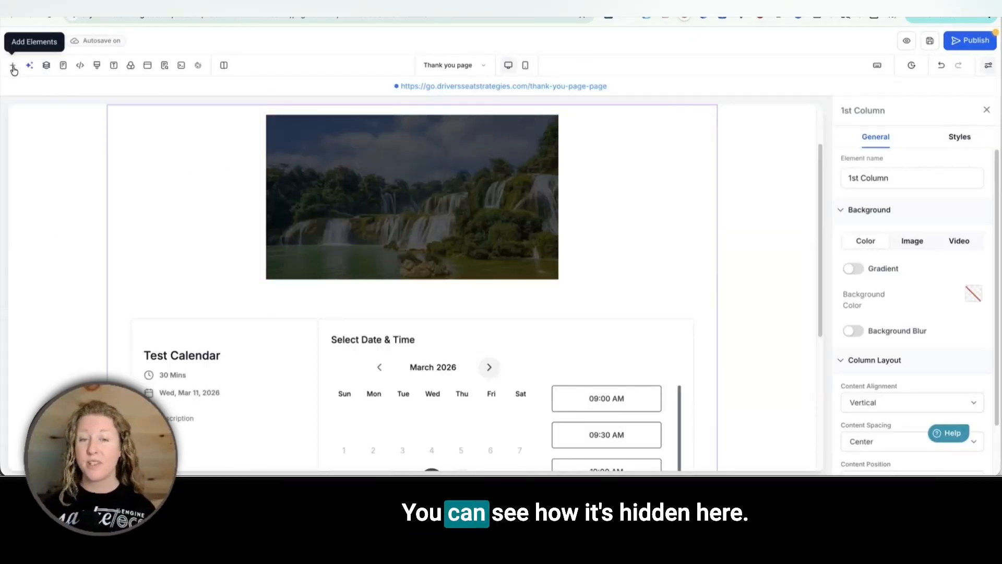
left_click(46, 66)
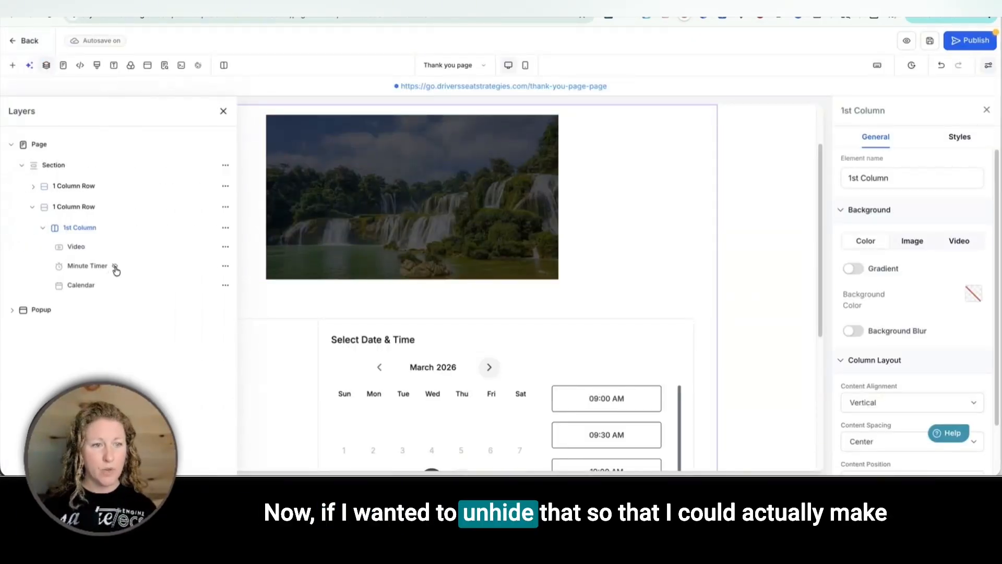
left_click(225, 266)
left_click(222, 166)
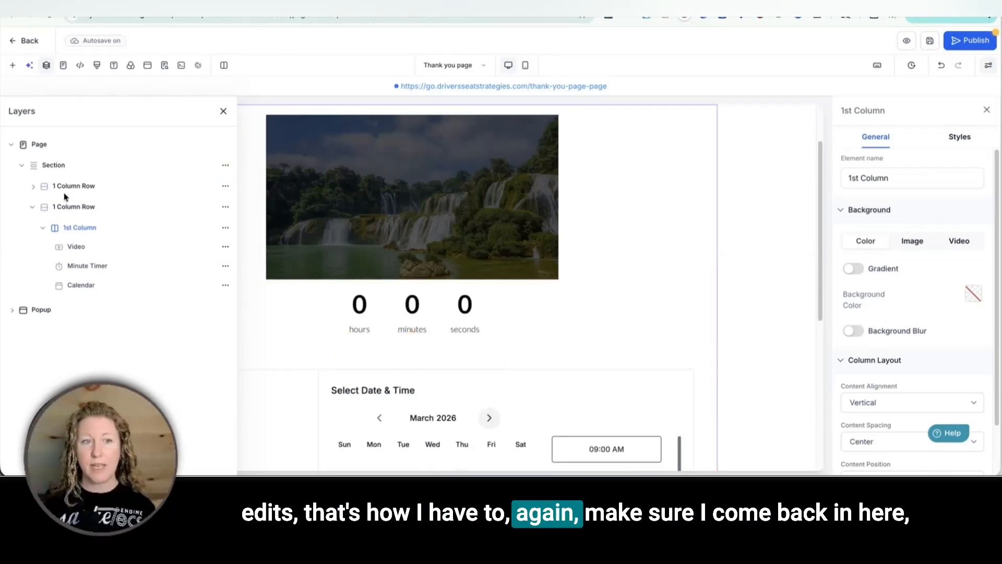
left_click(225, 268)
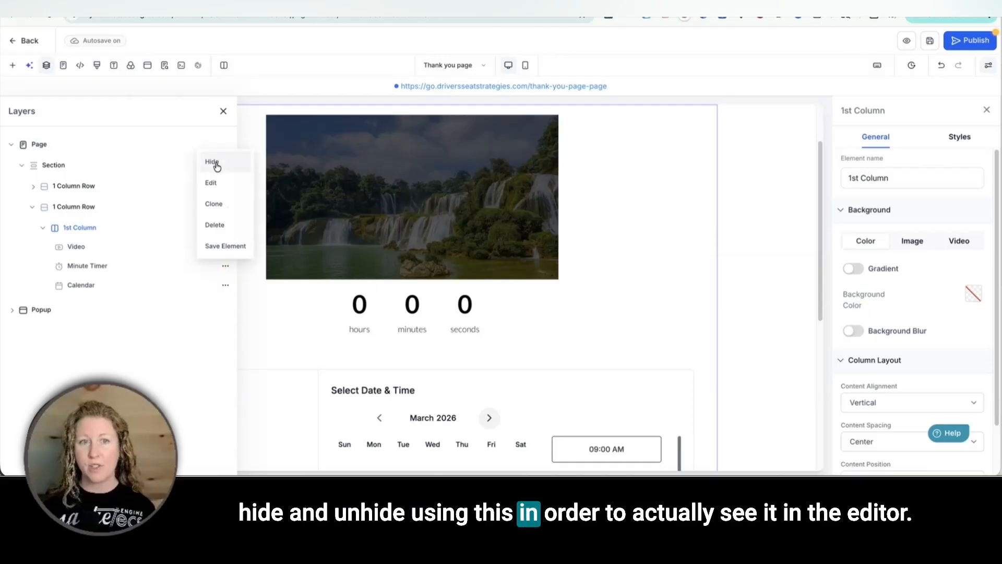